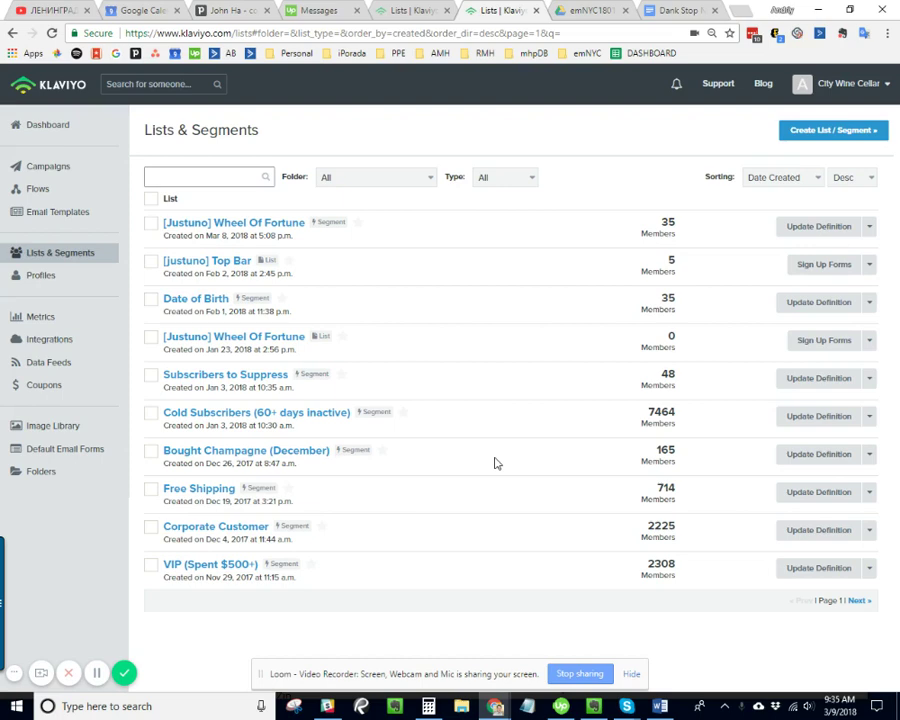
# Open the Subscribers to Suppress definition and review its email engagement, order and suppression conditions.
pyautogui.click(203, 375)
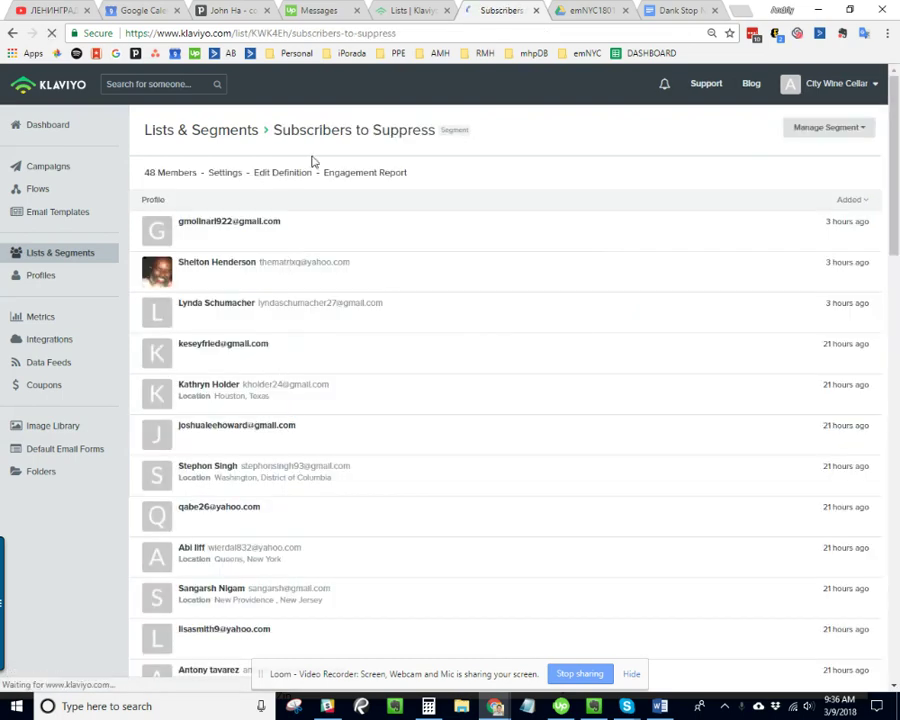
pyautogui.click(307, 174)
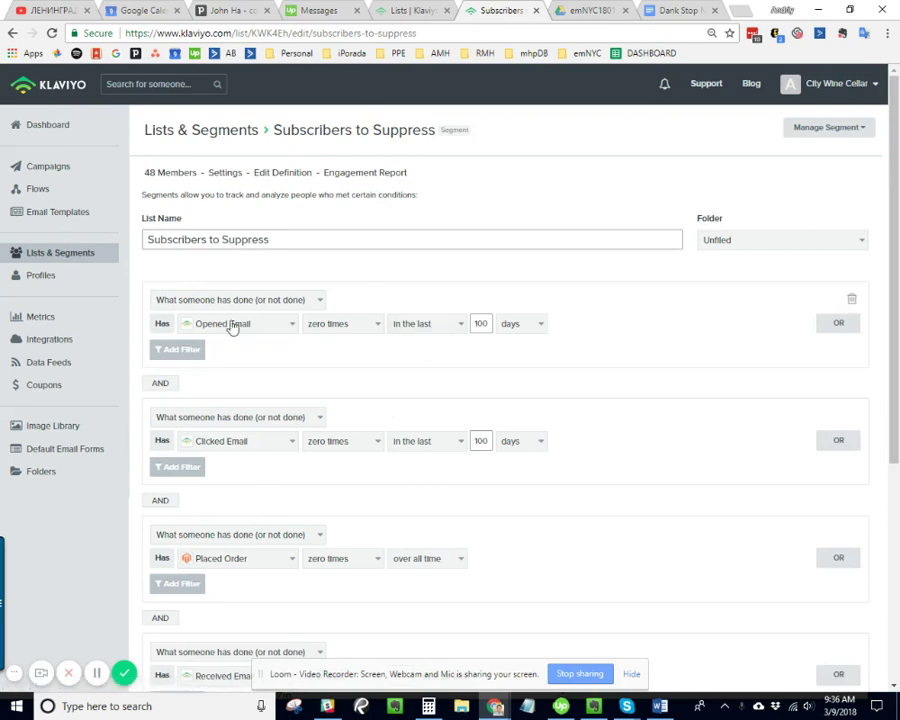
pyautogui.scroll(-2, 317, 456)
pyautogui.scroll(-2, 412, 394)
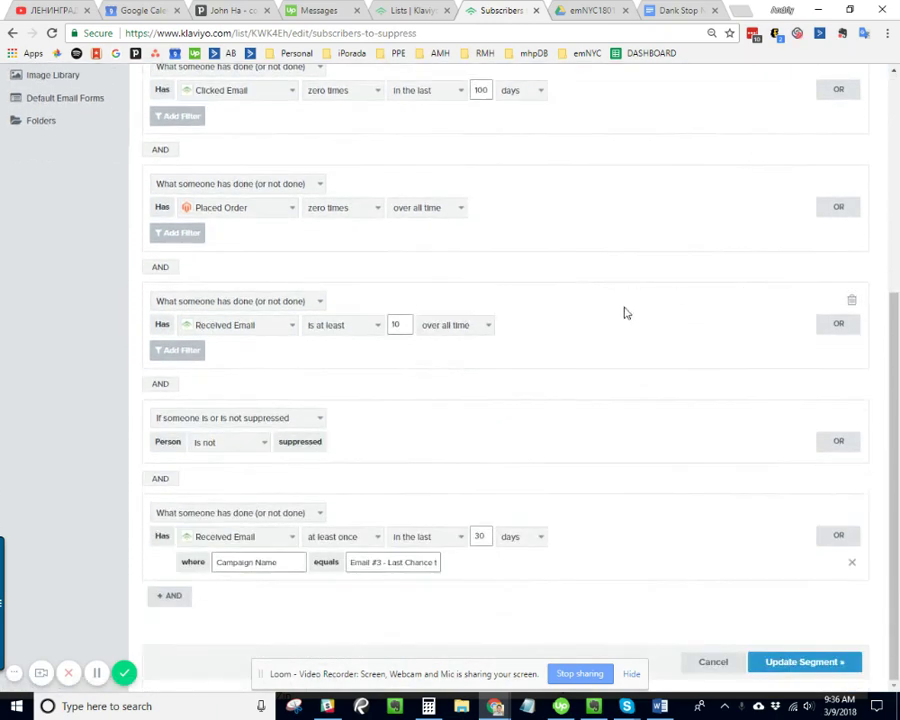
pyautogui.scroll(2, 496, 330)
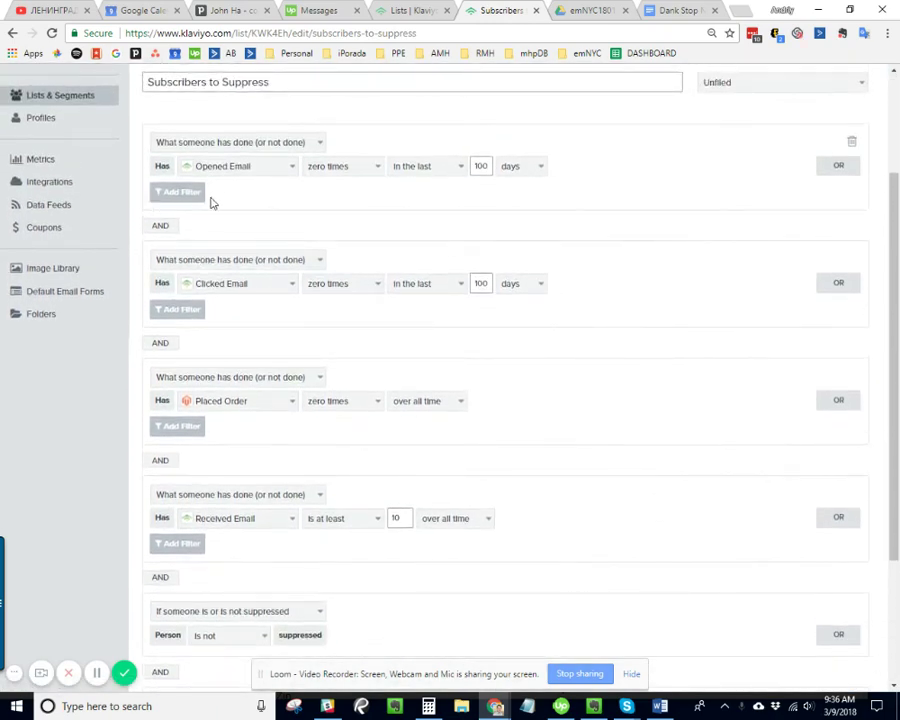
pyautogui.scroll(2, 434, 254)
pyautogui.scroll(-1, 276, 288)
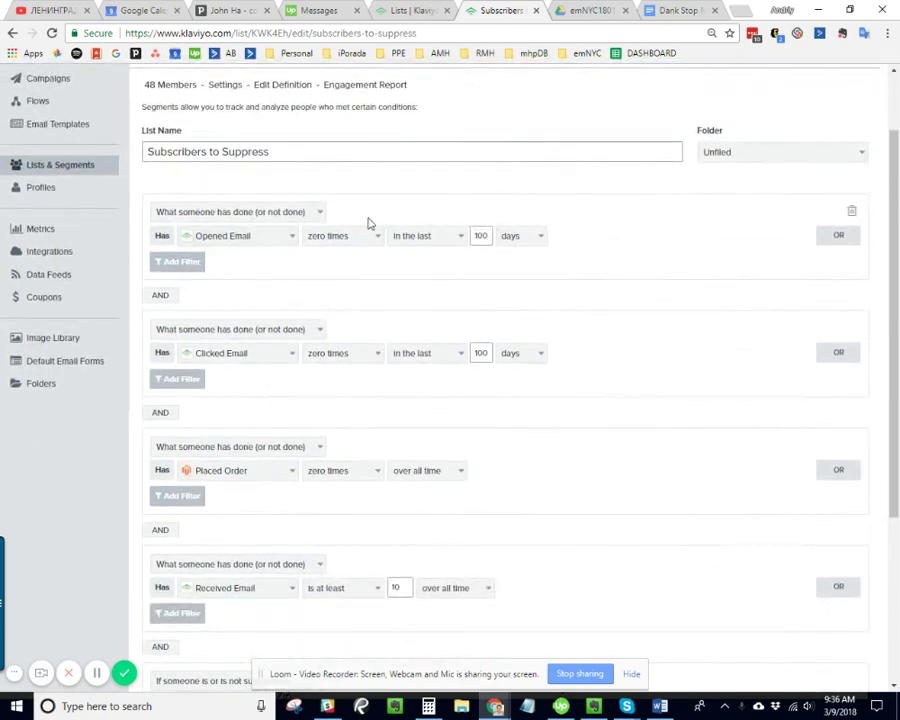
pyautogui.scroll(-1, 300, 245)
pyautogui.scroll(1, 226, 171)
pyautogui.scroll(-1, 533, 297)
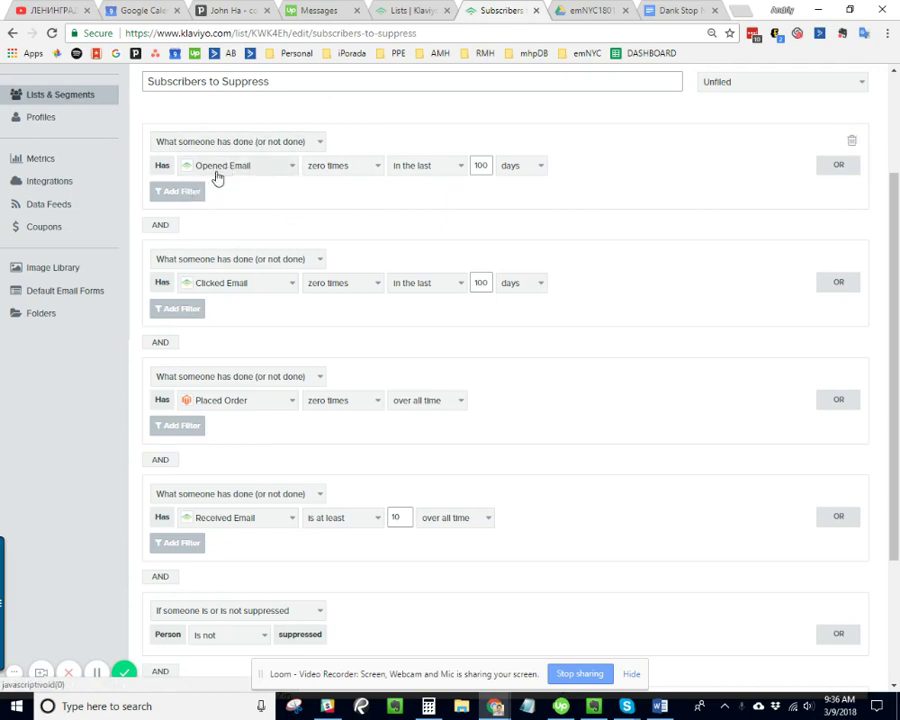
pyautogui.scroll(-2, 250, 340)
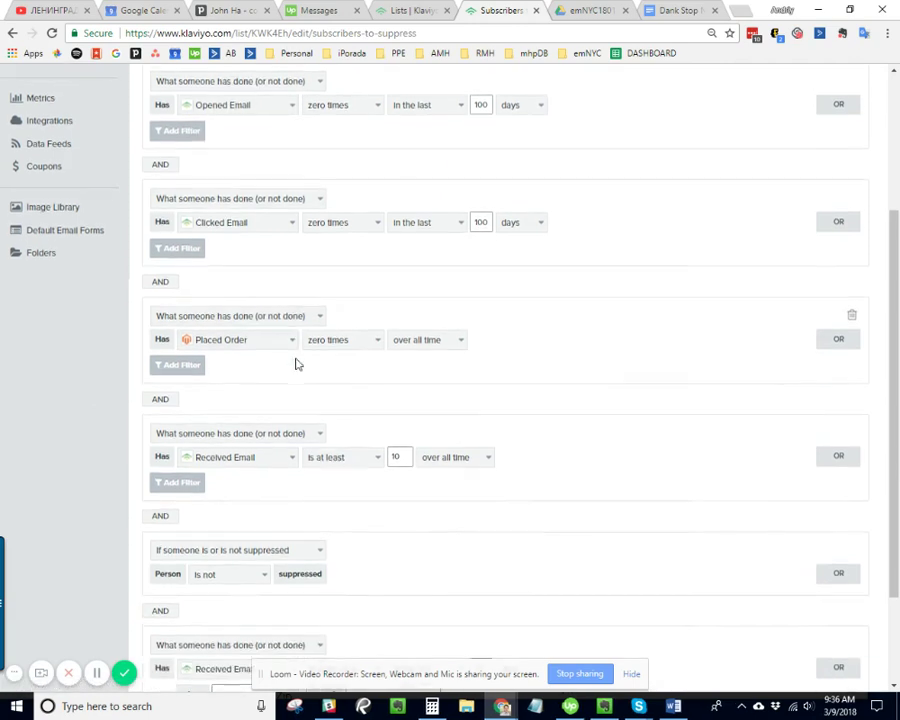
pyautogui.scroll(-2, 200, 360)
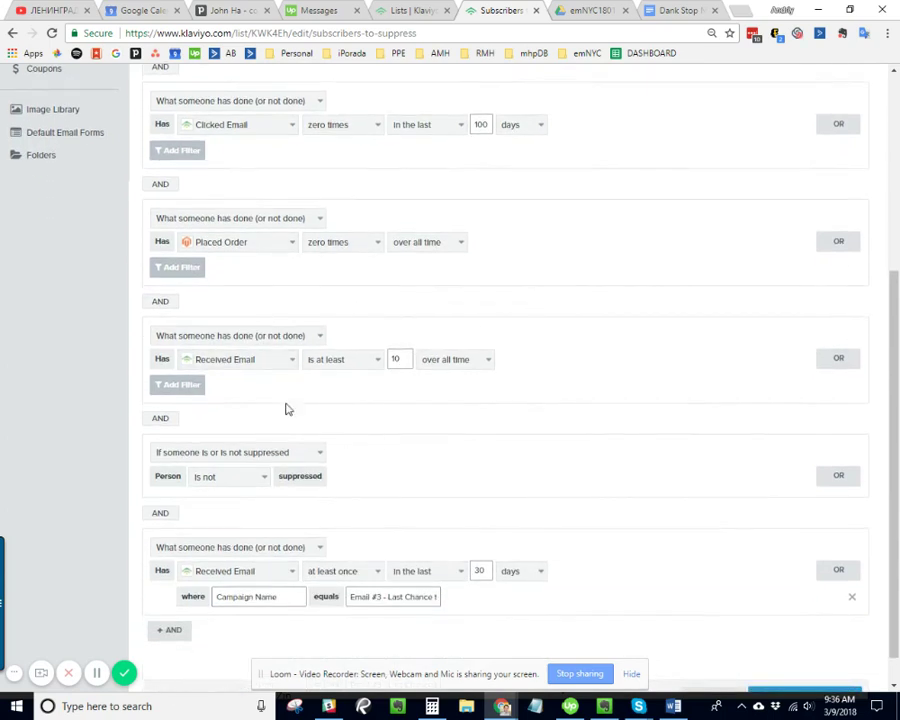
pyautogui.scroll(-1, 370, 390)
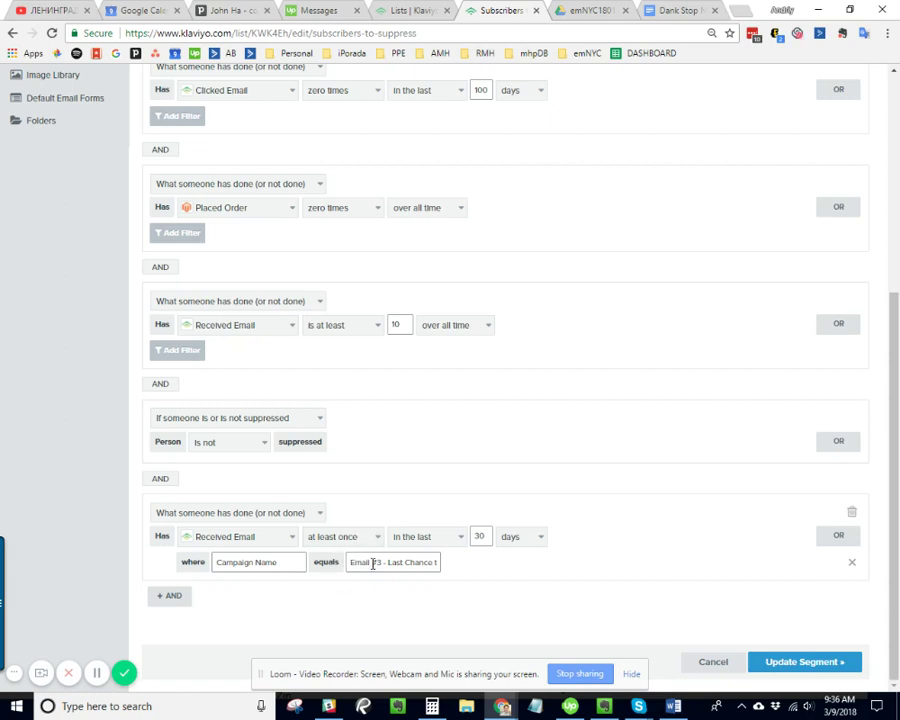
pyautogui.click(633, 675)
pyautogui.scroll(3, 530, 400)
pyautogui.scroll(1, 440, 273)
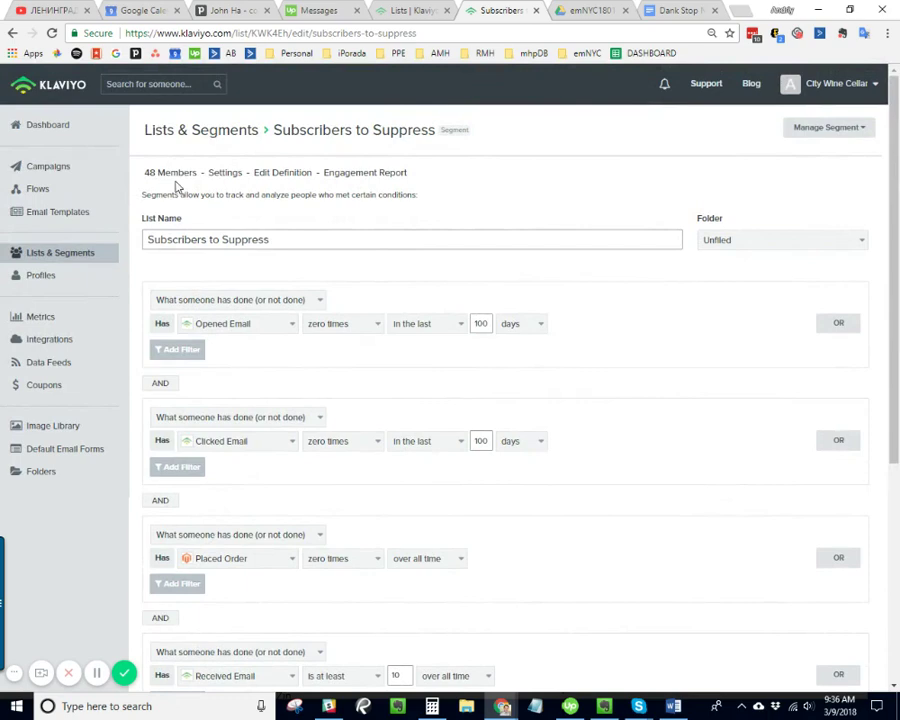
# From Lists & Segments, export the Subscribers to Suppress segment to CSV via Manage Segment.
pyautogui.click(82, 253)
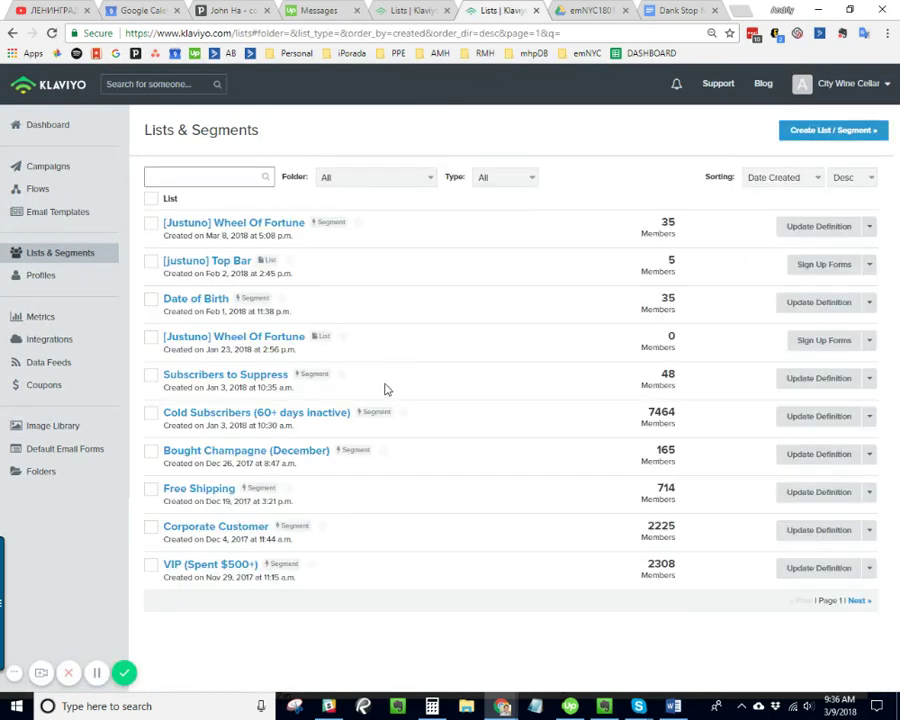
pyautogui.click(251, 375)
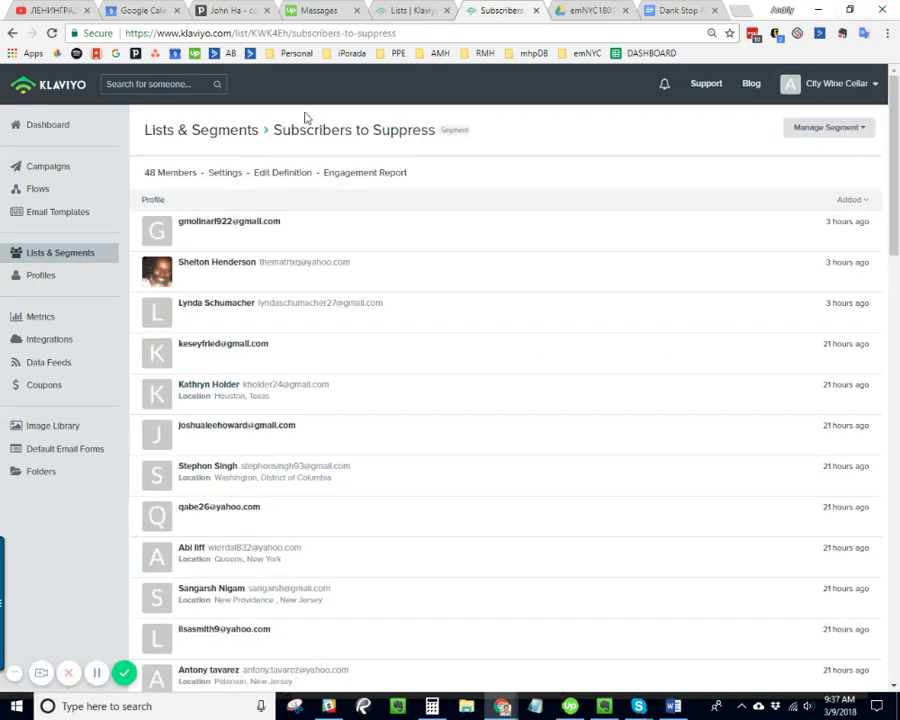
pyautogui.click(843, 133)
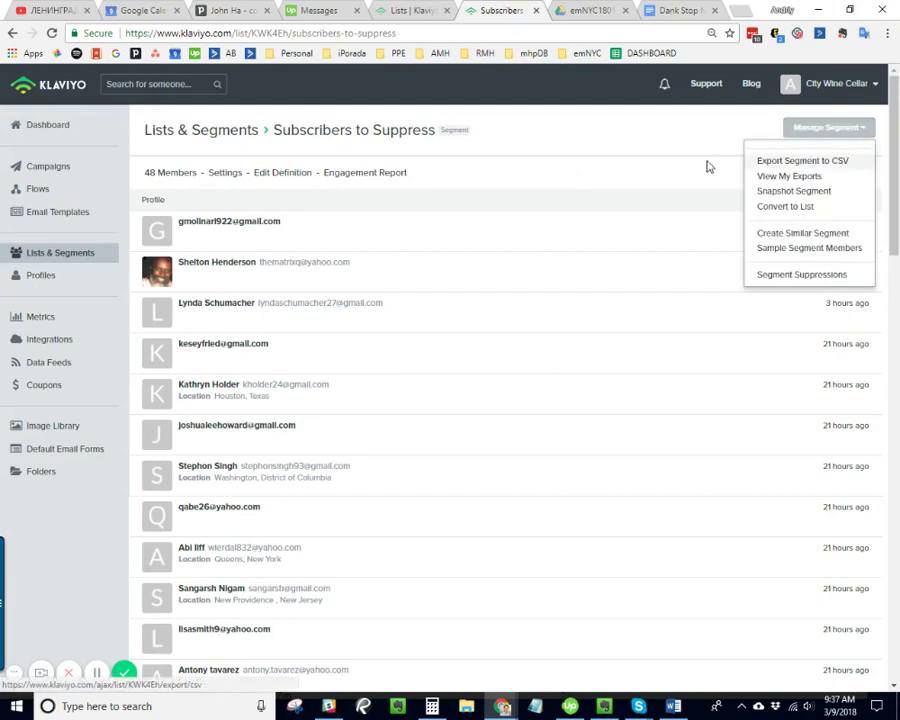
pyautogui.click(834, 165)
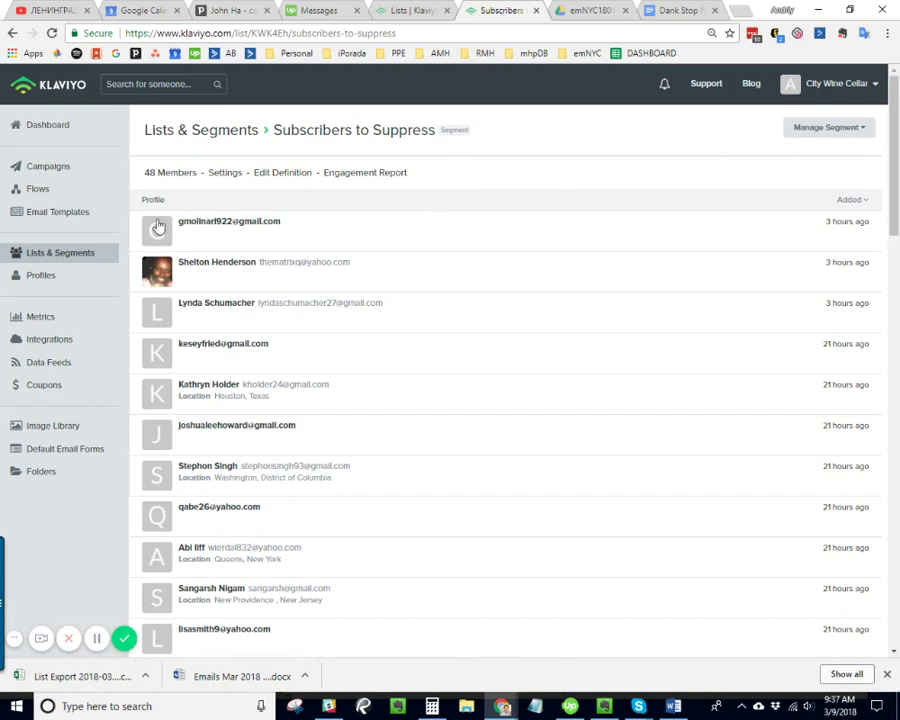
# Go to the Profiles Suppression List and start a suppressions file upload.
pyautogui.click(54, 278)
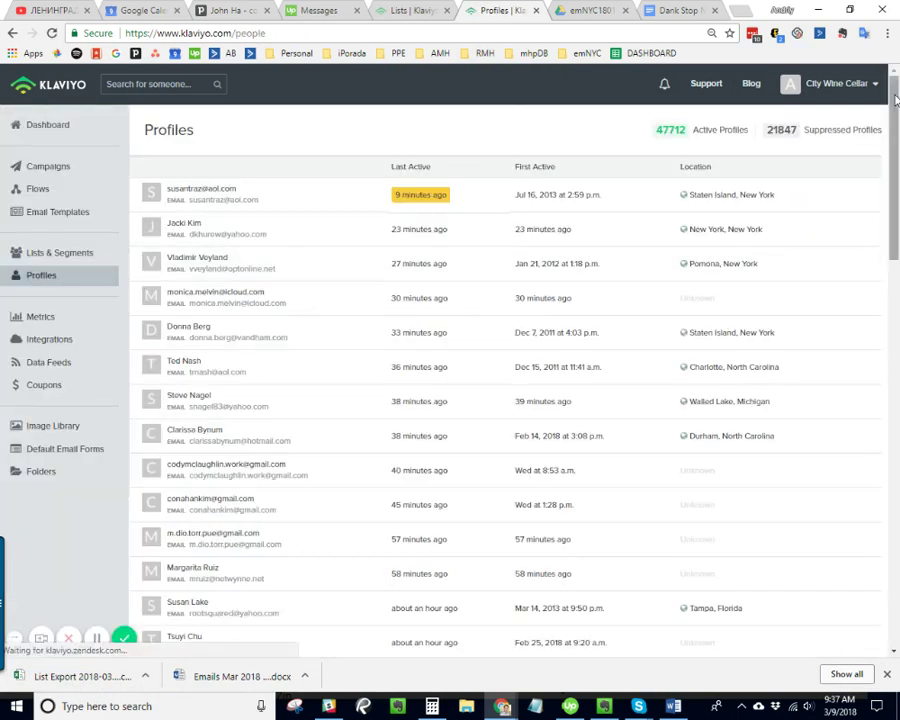
pyautogui.click(861, 134)
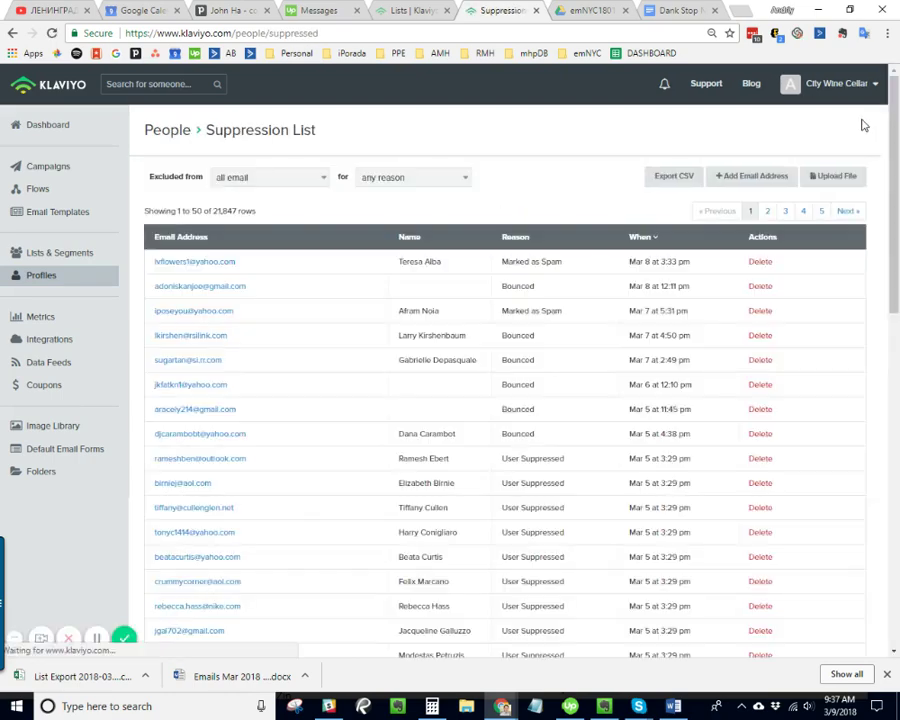
pyautogui.click(845, 188)
# Attempt uploading List Export 2018-03-09.csv as suppressions, then close the 'more than one column' error.
pyautogui.click(327, 223)
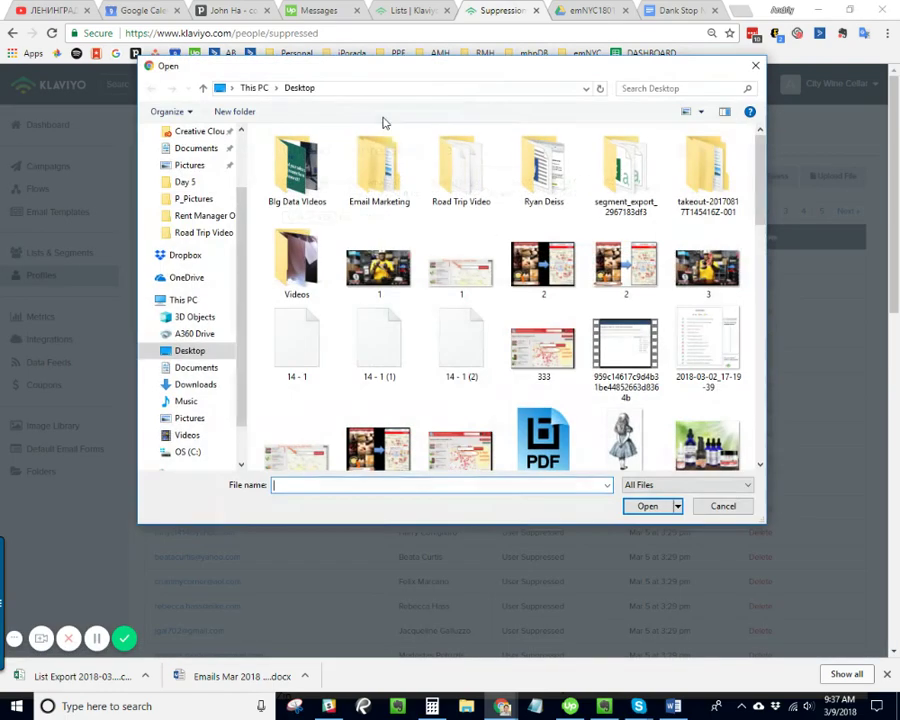
pyautogui.moveTo(761, 200); pyautogui.dragTo(763, 355)
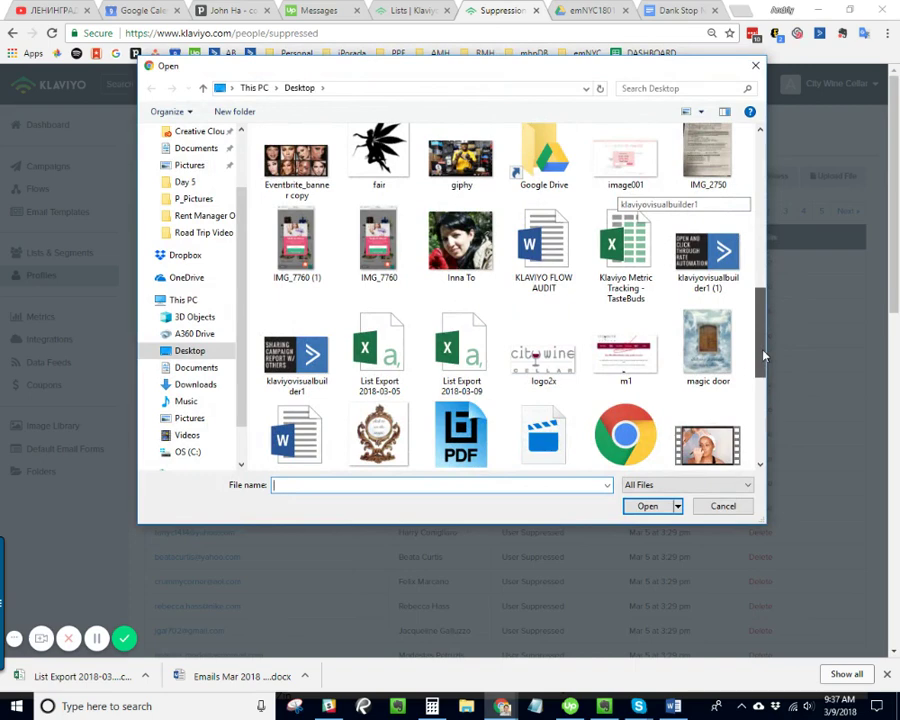
pyautogui.click(468, 360)
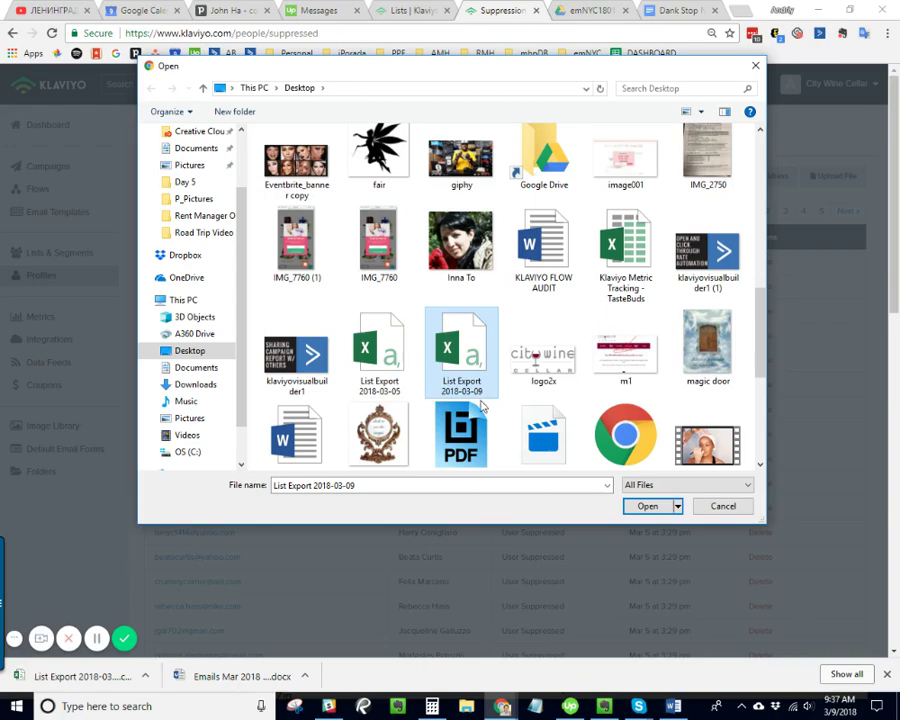
pyautogui.click(641, 505)
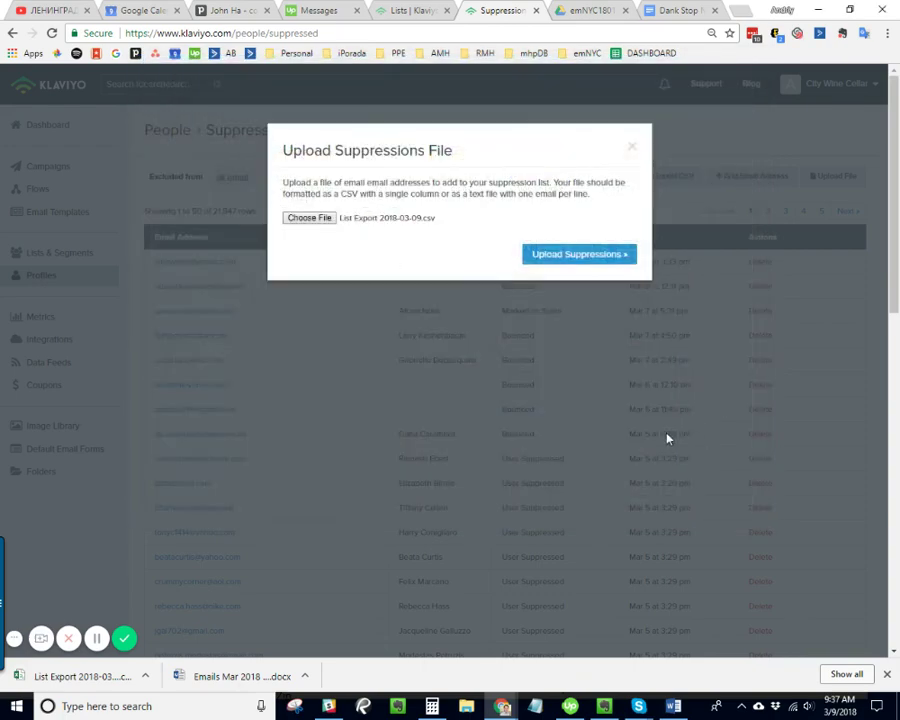
pyautogui.click(579, 256)
pyautogui.click(632, 146)
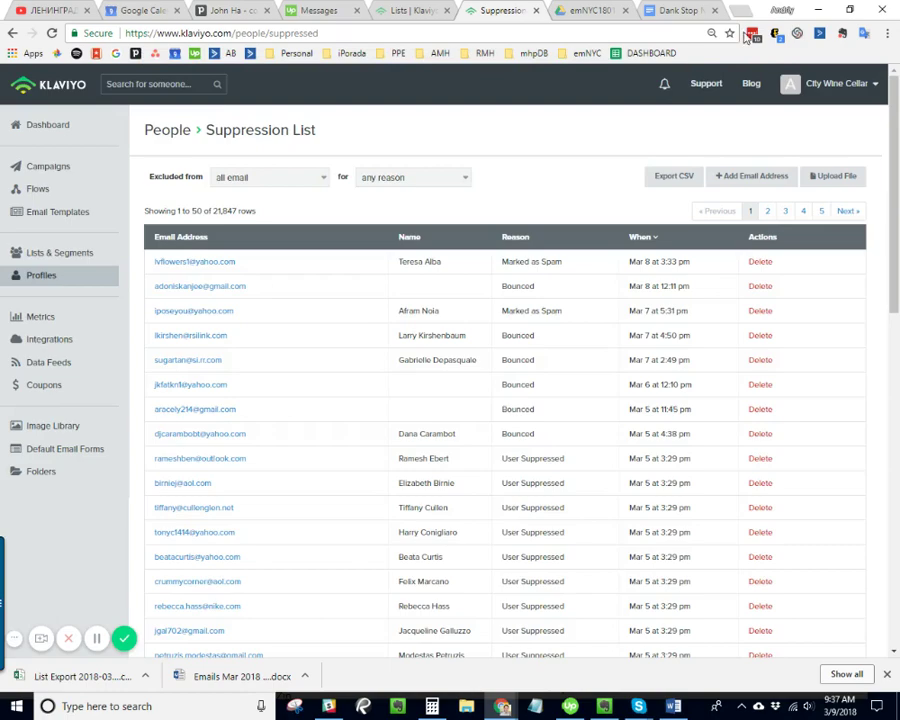
# Clear the desktop and open the List Export 2018-03-09 spreadsheet in Excel.
pyautogui.click(818, 9)
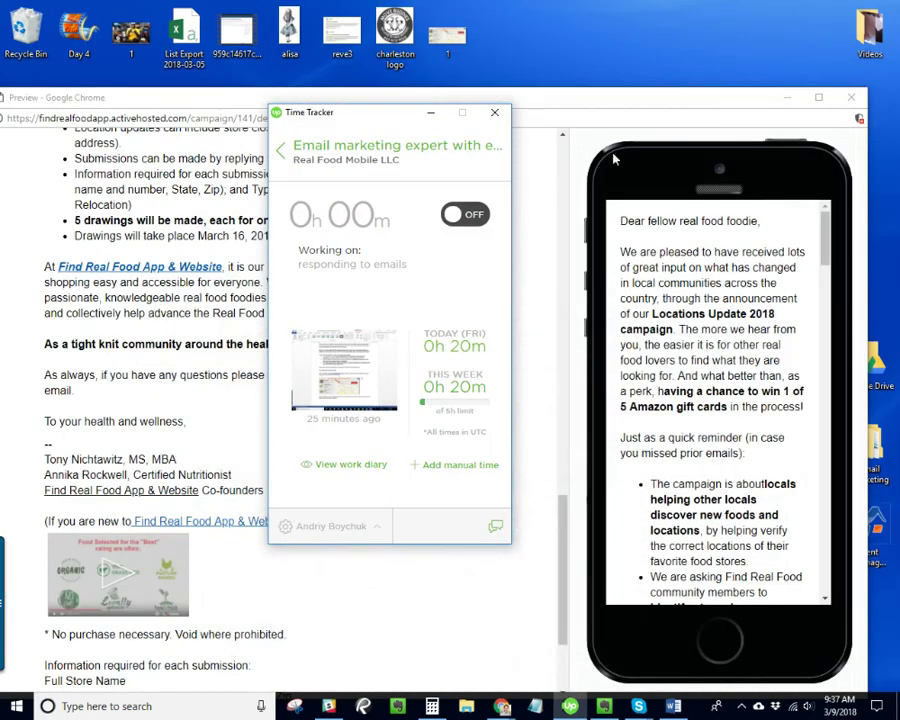
pyautogui.click(789, 99)
pyautogui.click(430, 112)
pyautogui.click(400, 133)
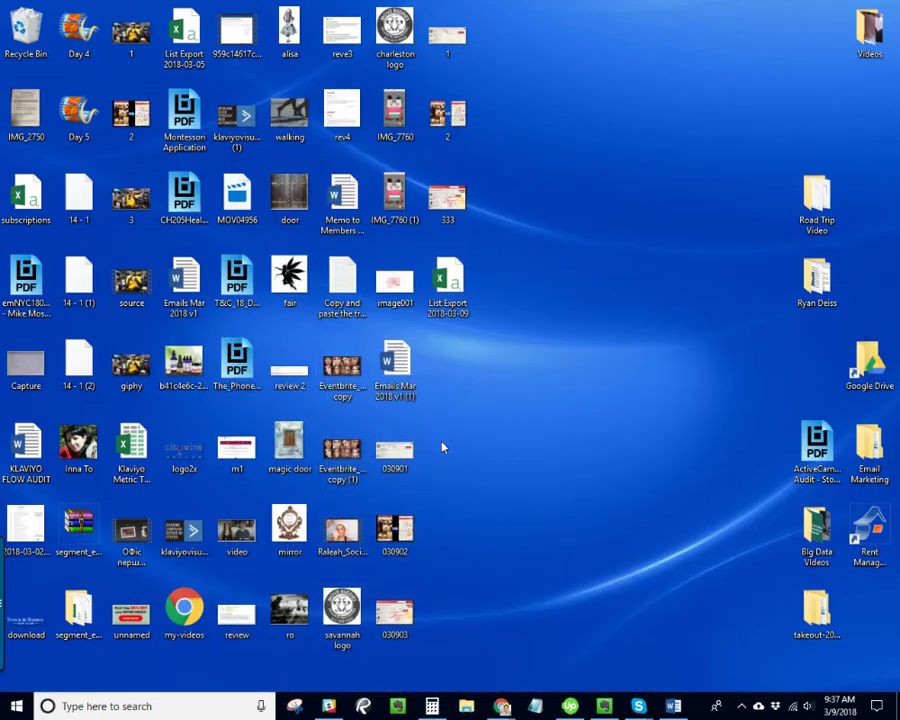
pyautogui.doubleClick(448, 282)
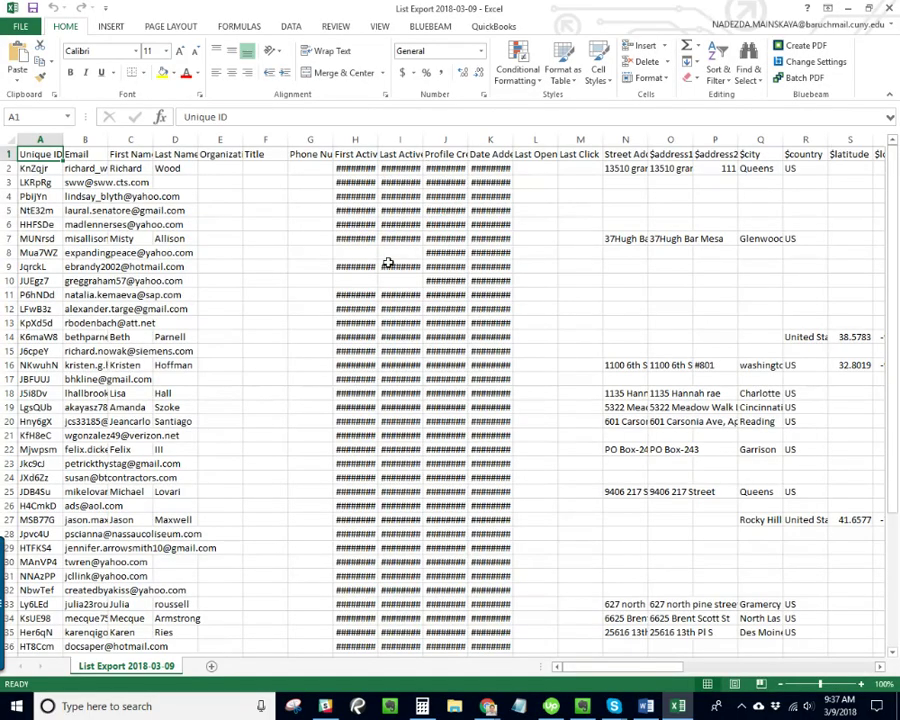
# Delete the Unique ID column and every column from First Name onward, leaving only Email.
pyautogui.click(396, 265)
pyautogui.click(85, 139)
pyautogui.rightClick(52, 139)
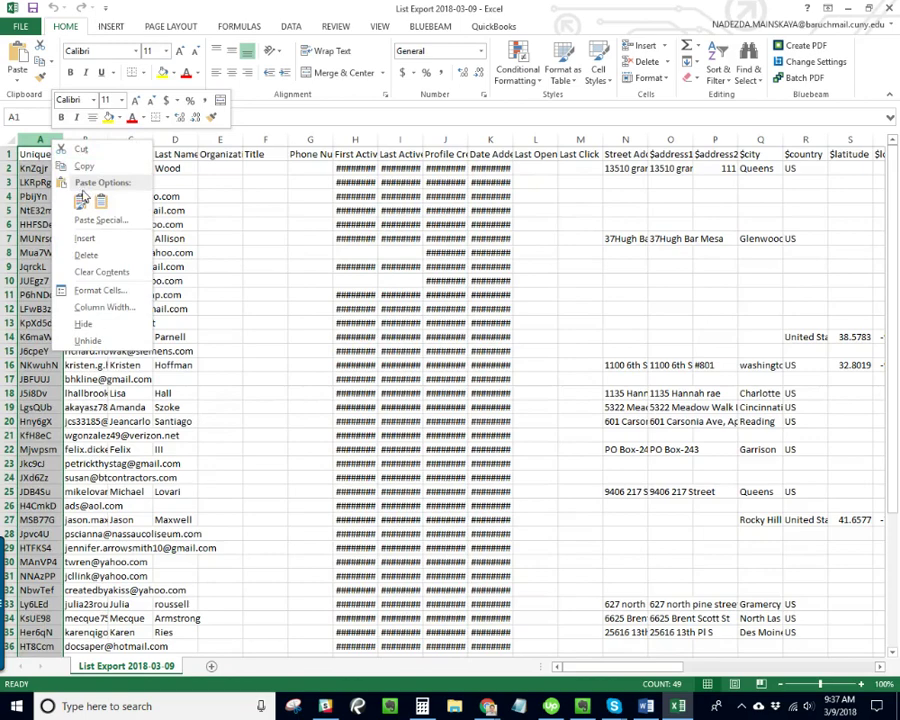
pyautogui.click(115, 263)
pyautogui.click(88, 140)
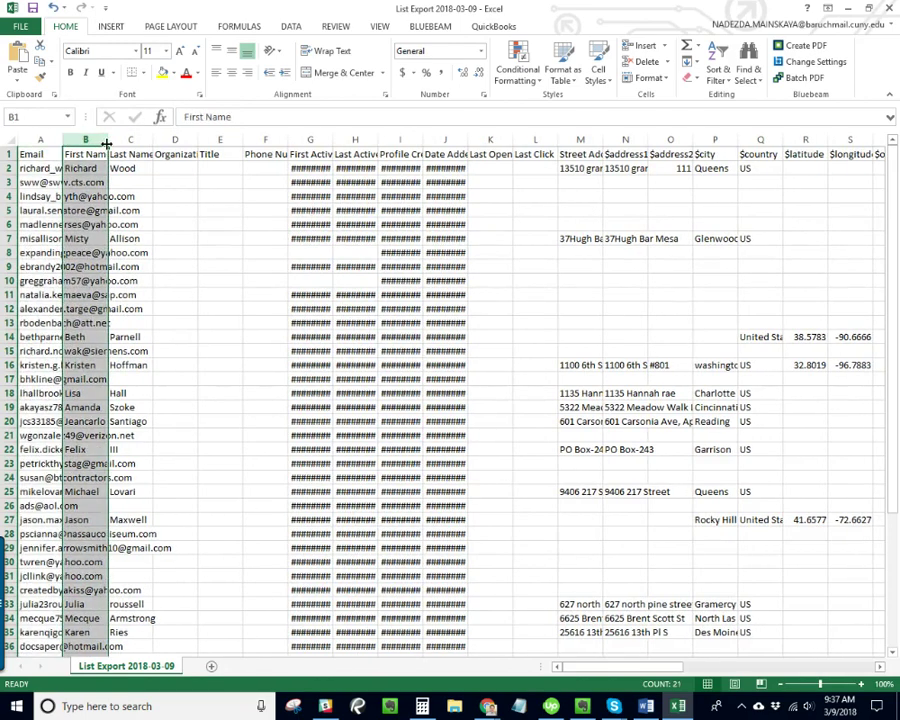
pyautogui.moveTo(565, 672); pyautogui.dragTo(811, 672)
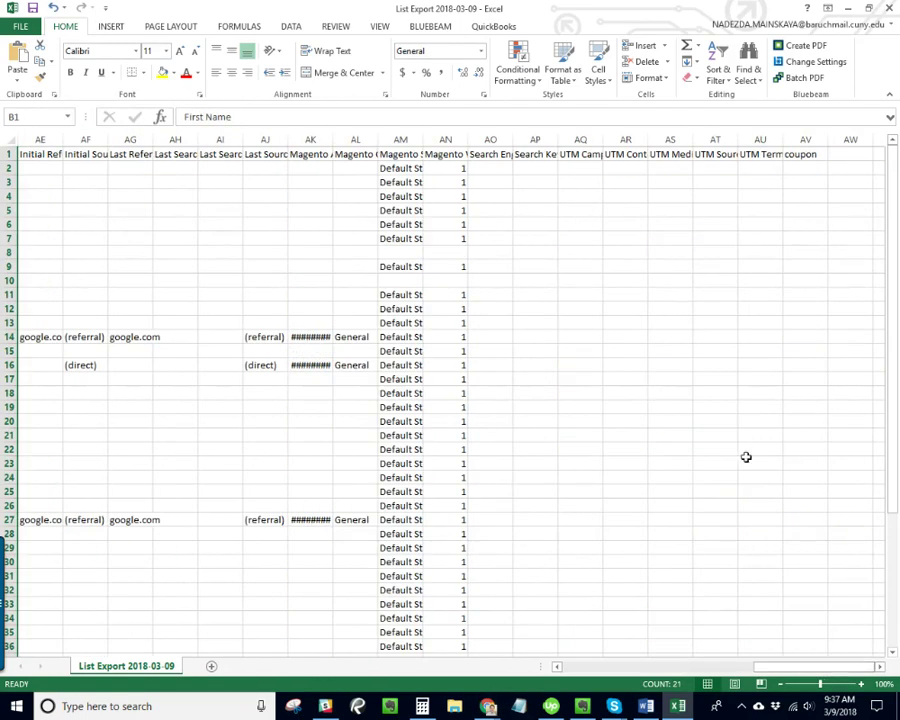
pyautogui.keyDown('shift'); pyautogui.click(802, 139); pyautogui.keyUp('shift')
pyautogui.rightClick(802, 139)
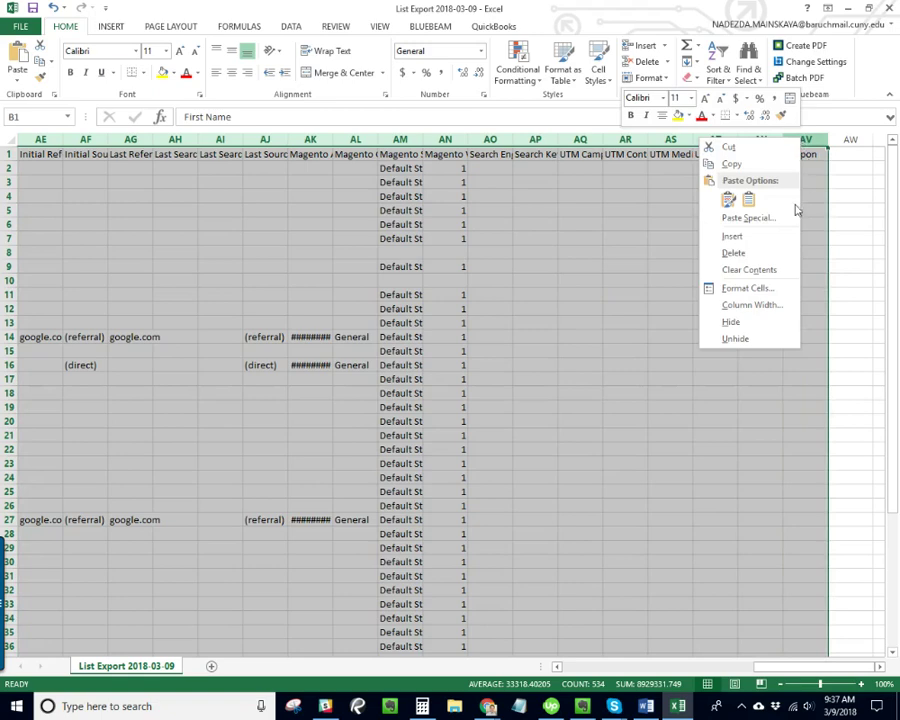
pyautogui.click(744, 253)
pyautogui.click(742, 250)
# Delete the Email header row so only addresses remain.
pyautogui.click(31, 156)
pyautogui.rightClick(10, 154)
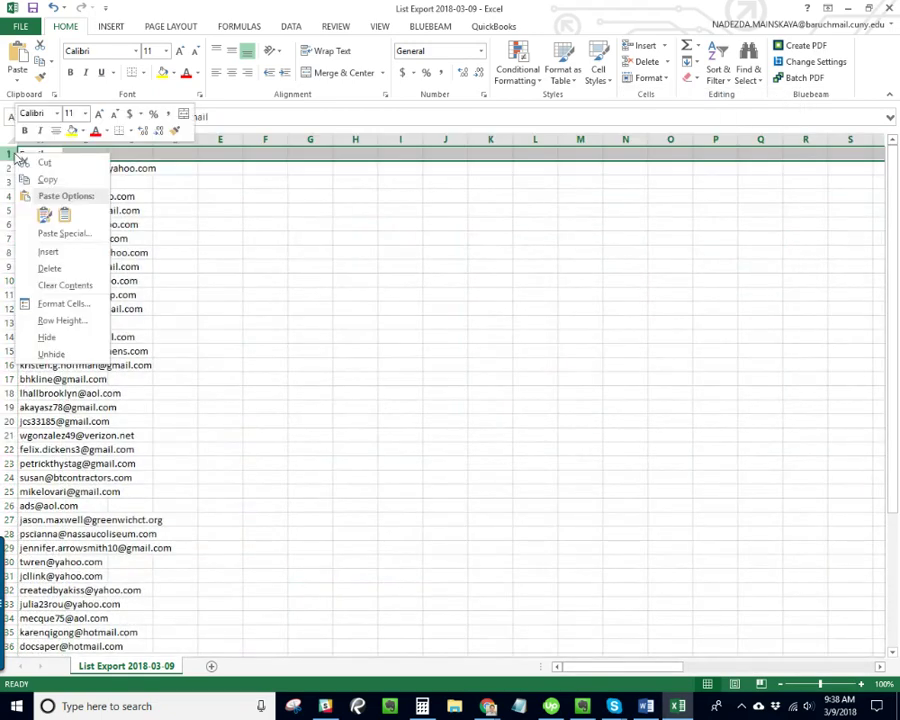
pyautogui.click(76, 265)
pyautogui.click(436, 224)
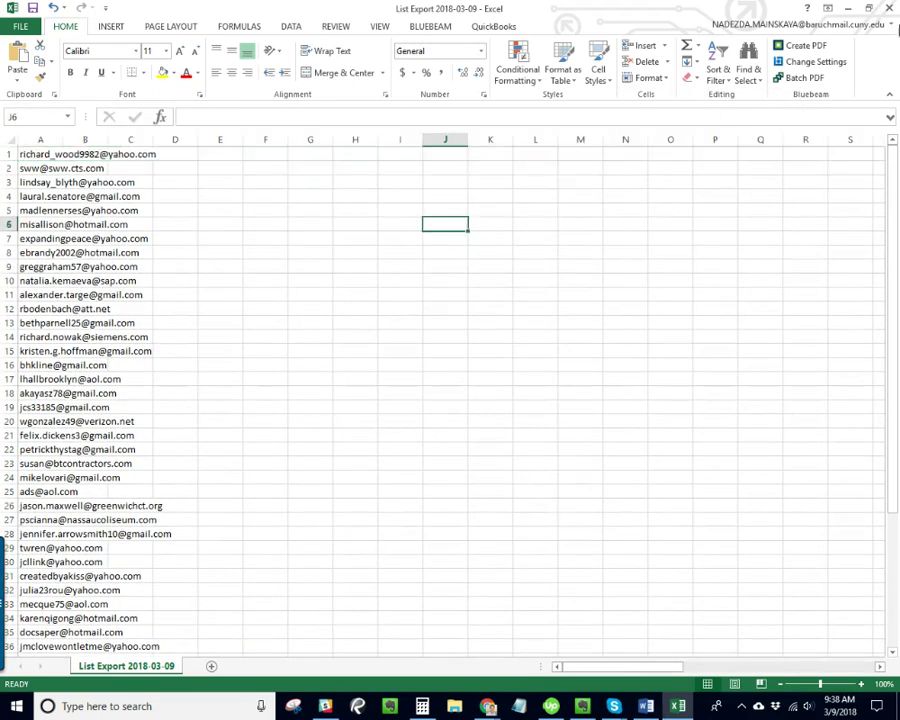
# Save the workbook to the Desktop as CSV, overwriting List Export 2018-03-09, and exit Excel.
pyautogui.click(889, 8)
pyautogui.click(410, 370)
pyautogui.click(189, 202)
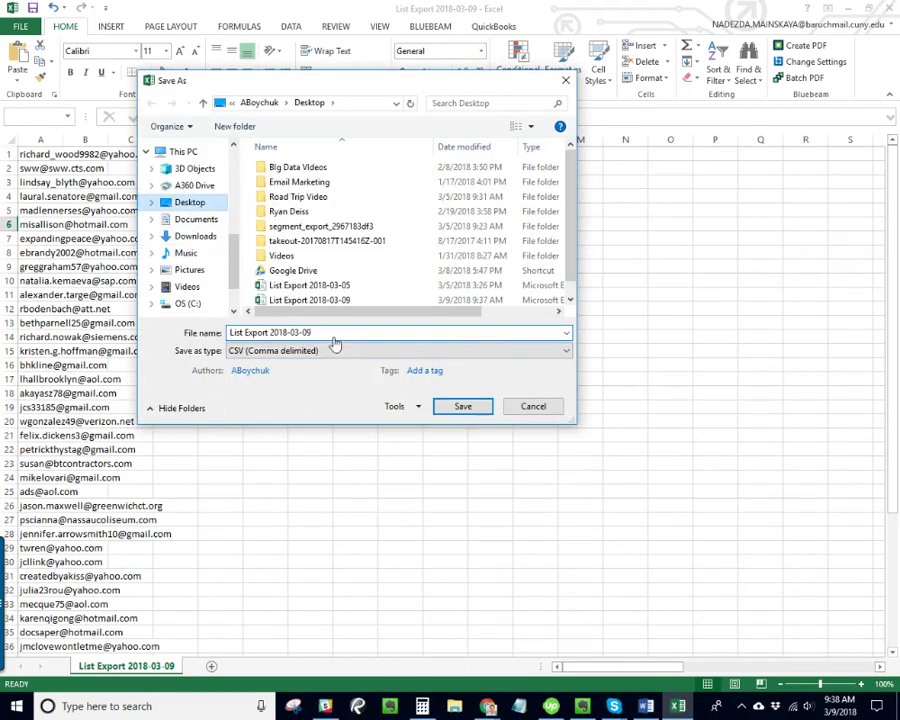
pyautogui.click(448, 406)
pyautogui.click(491, 356)
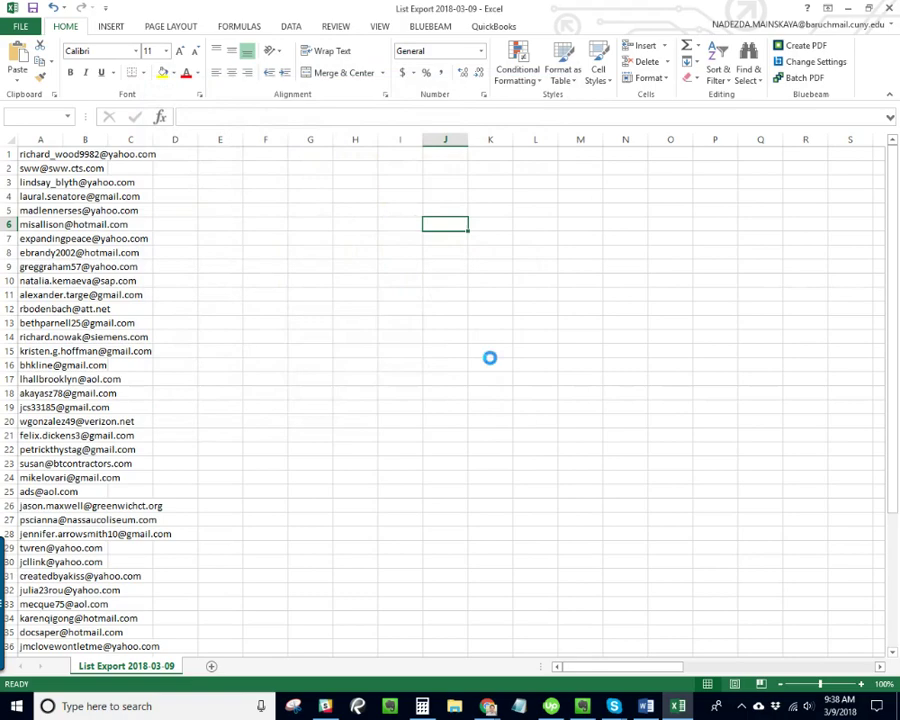
pyautogui.press('Return')
pyautogui.hotkey('alt', 'F4')
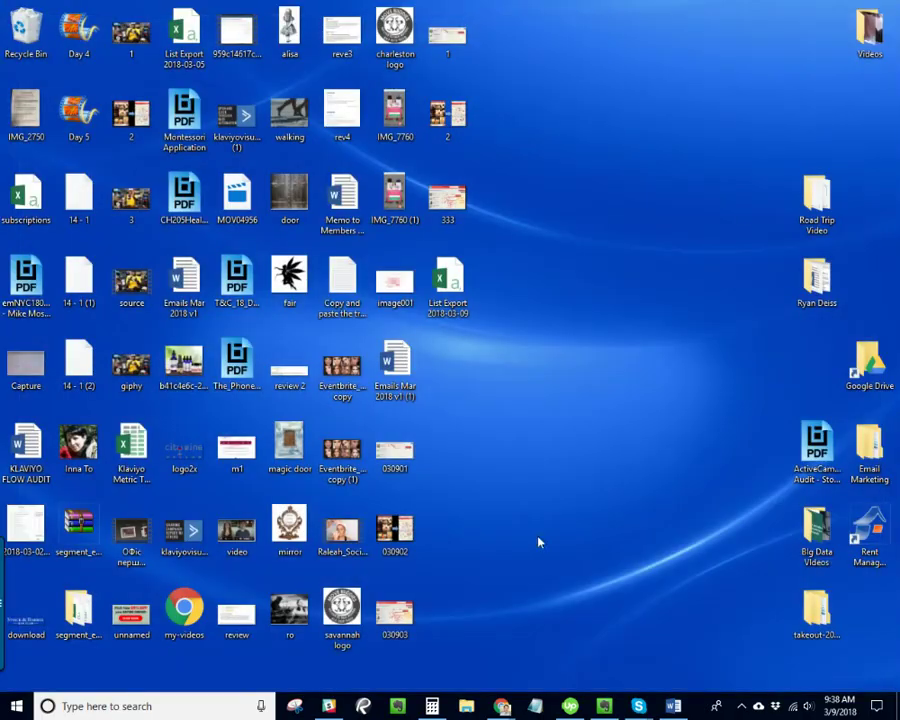
# Back in Klaviyo, upload the email-only List Export 2018-03-09.csv as suppressions, reaching 21,895 rows.
pyautogui.moveTo(502, 706)
pyautogui.click(348, 630)
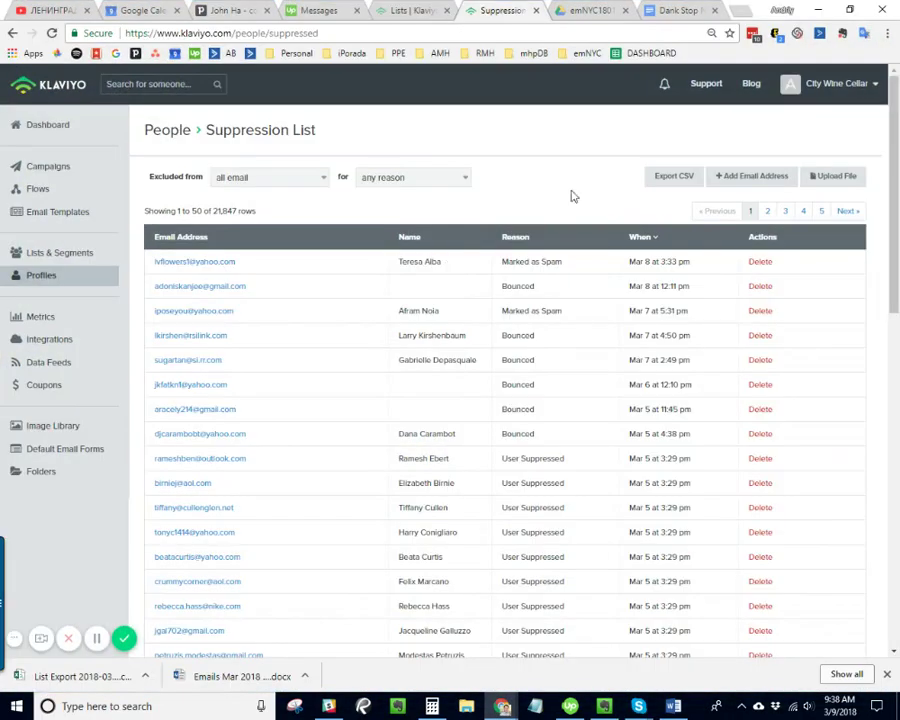
pyautogui.click(835, 177)
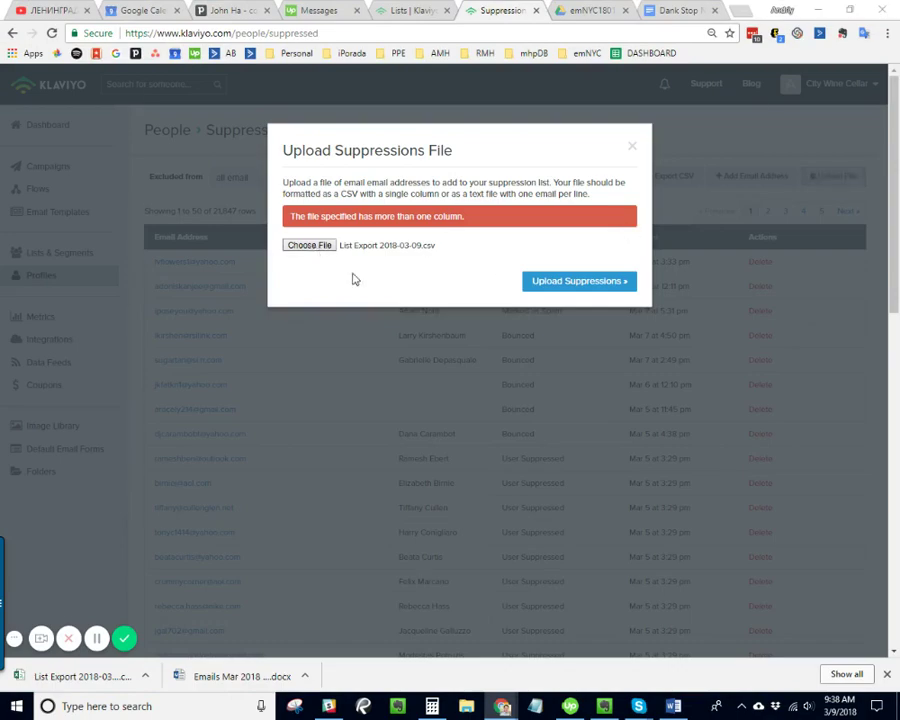
pyautogui.click(309, 244)
pyautogui.click(755, 67)
pyautogui.click(315, 245)
pyautogui.scroll(-10, 600, 300)
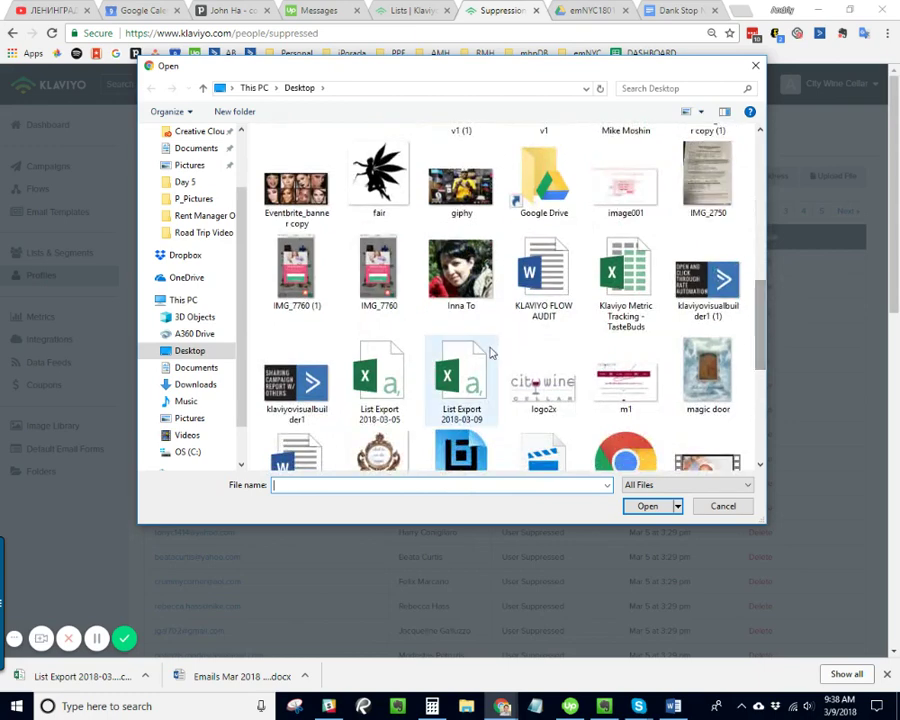
pyautogui.doubleClick(462, 378)
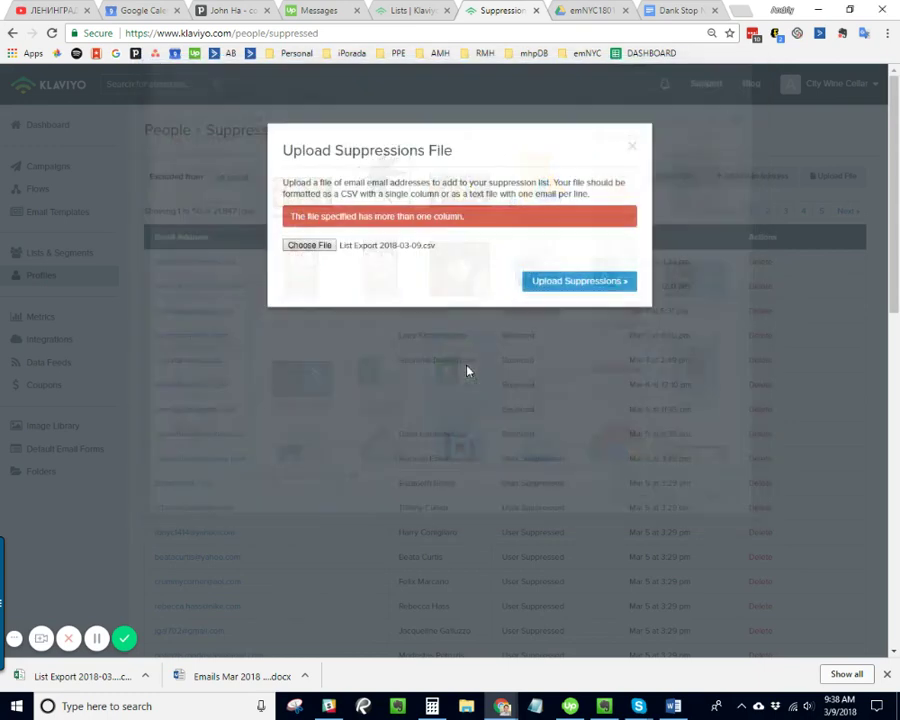
pyautogui.click(558, 288)
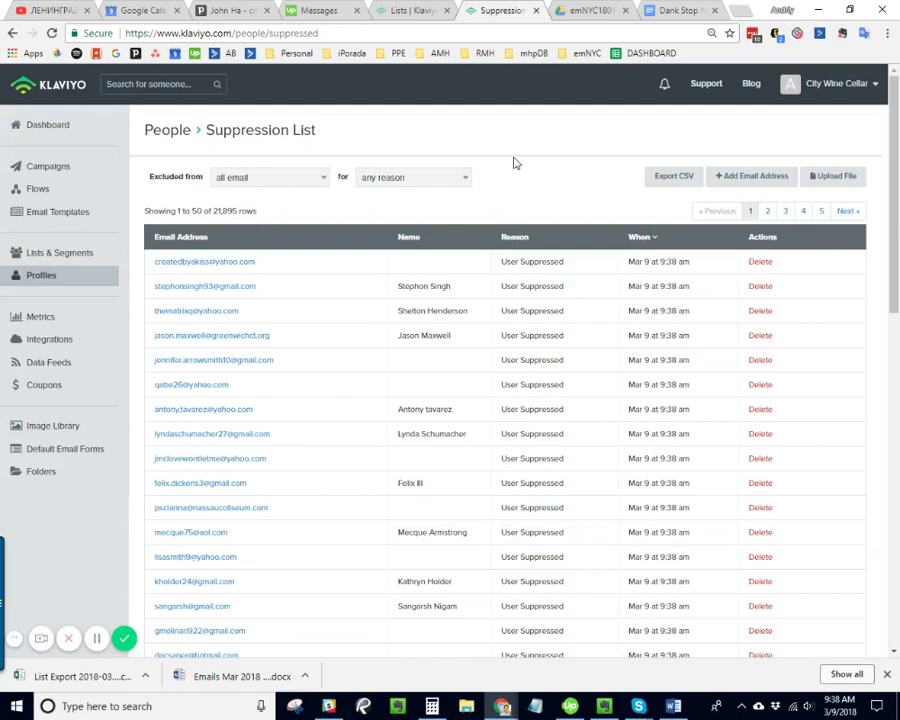
pyautogui.moveTo(265, 212); pyautogui.dragTo(217, 215)
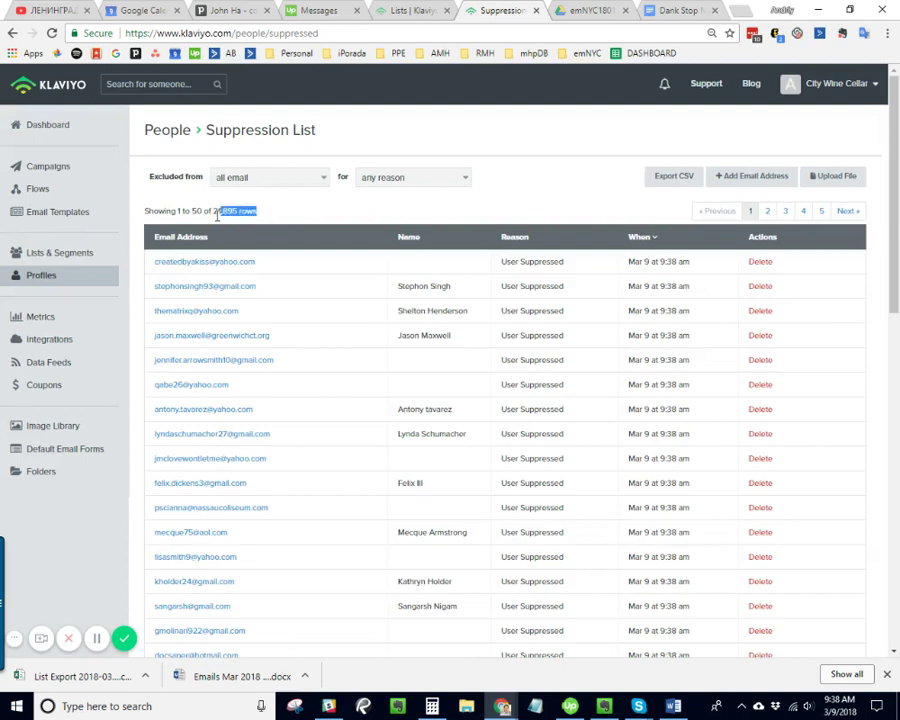